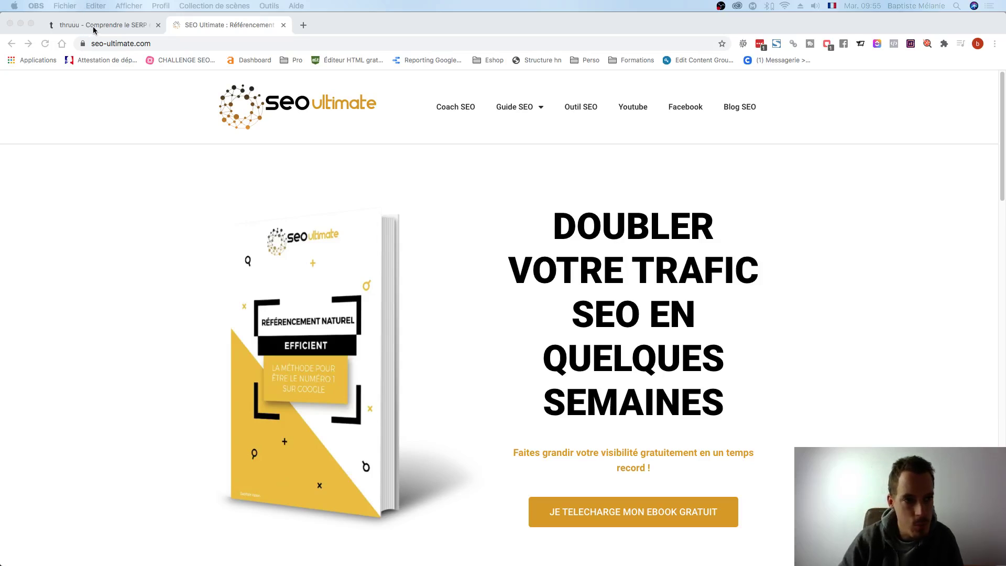
Open the thruuu page and run a SERP analysis for the keyword "clavier gamer".
{"action": "left_click", "coordinate": [94, 29]}
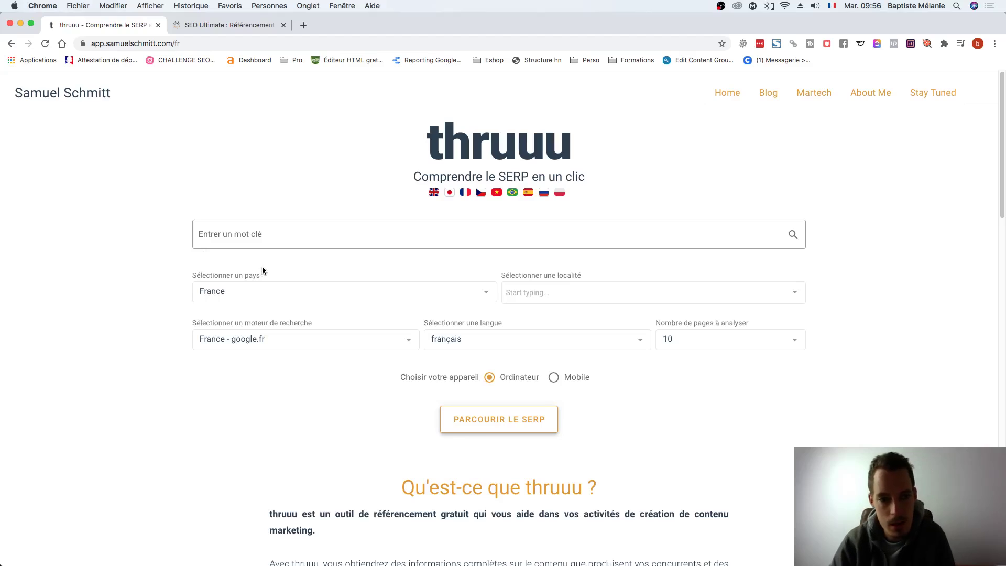
{"action": "left_click", "coordinate": [285, 245]}
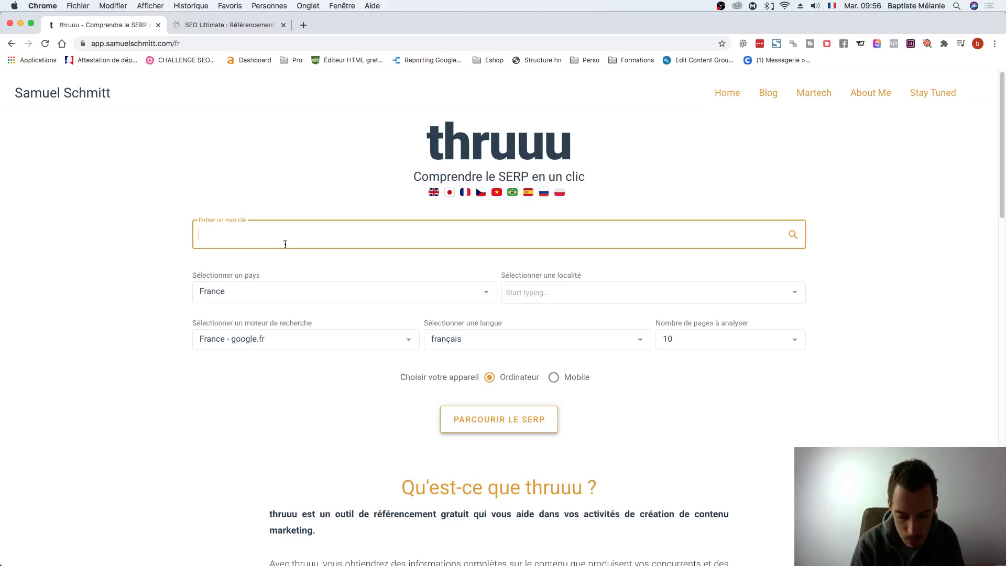
{"action": "type", "text": "clavie"}
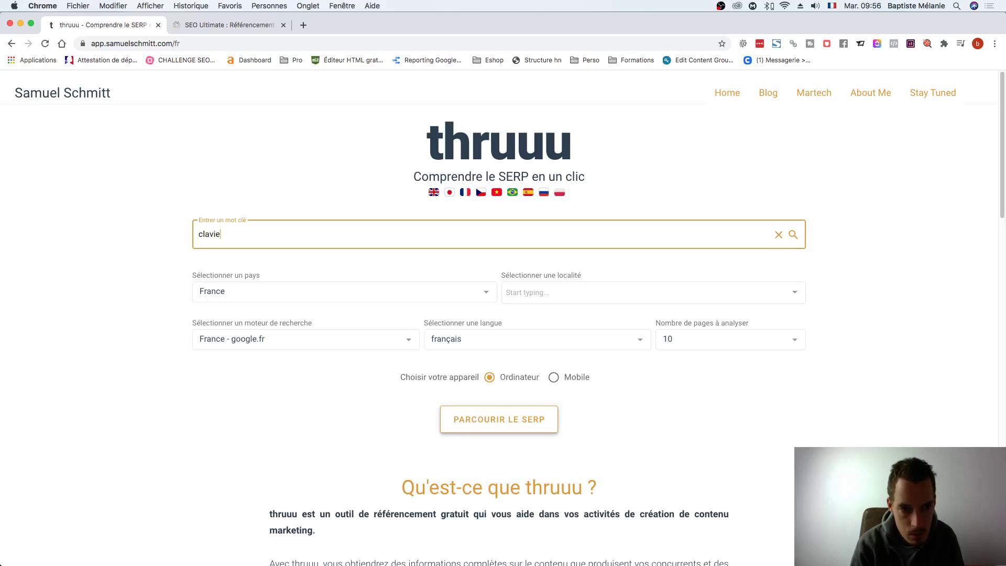
{"action": "type", "text": "r gamer"}
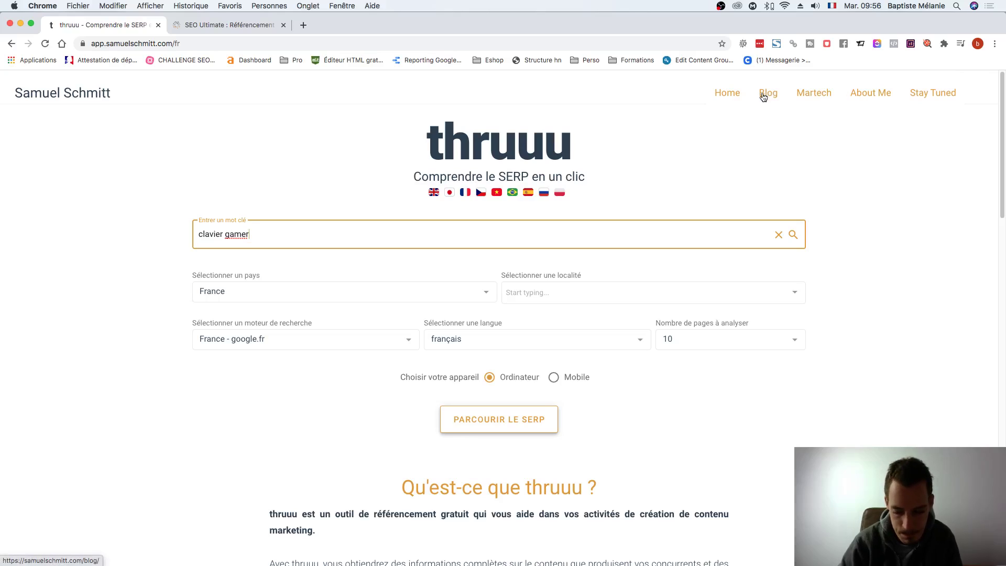
{"action": "scroll", "coordinate": [763, 97], "scroll_direction": "down", "scroll_amount": 1}
{"action": "key", "text": "Return"}
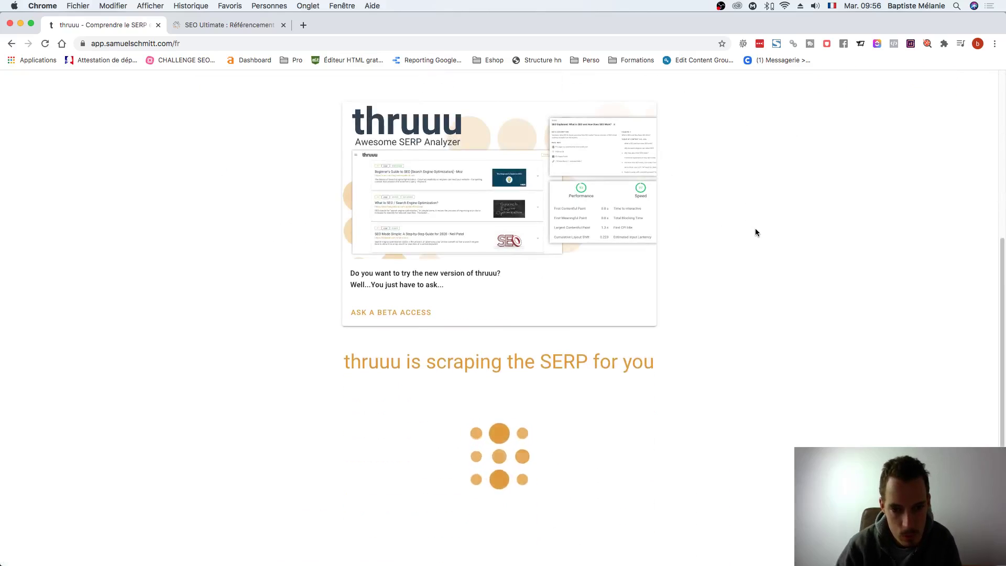
Search Google for "clavier gamer" in a new browser tab.
{"action": "left_click", "coordinate": [303, 25]}
{"action": "type", "text": "clavier c"}
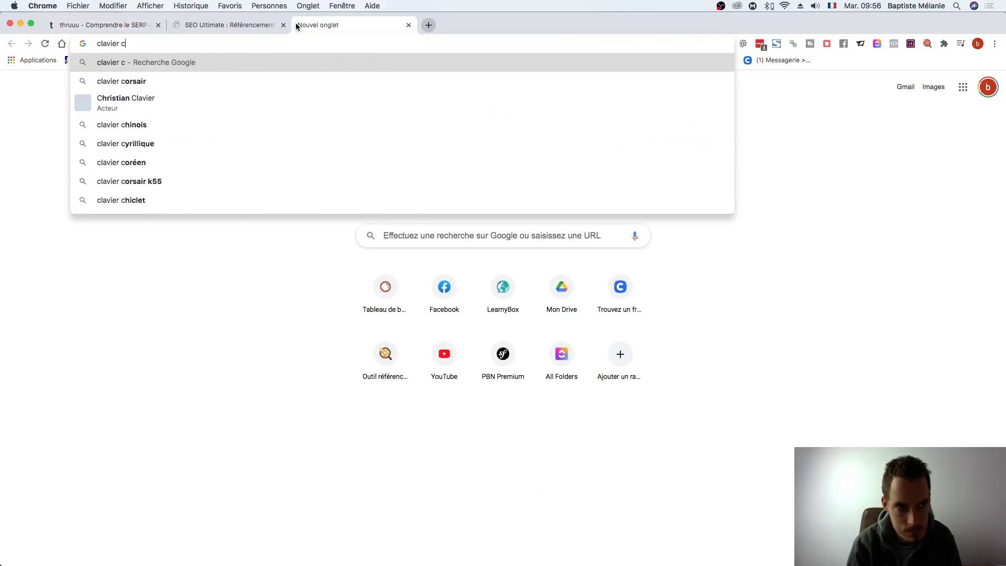
{"action": "key", "text": "BackSpace"}
{"action": "type", "text": "gamer"}
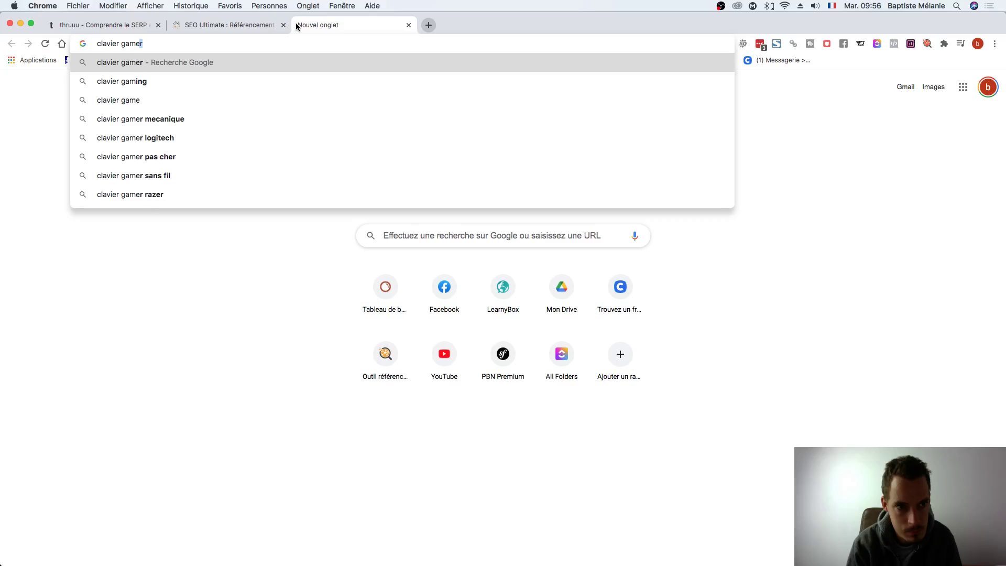
{"action": "key", "text": "Return"}
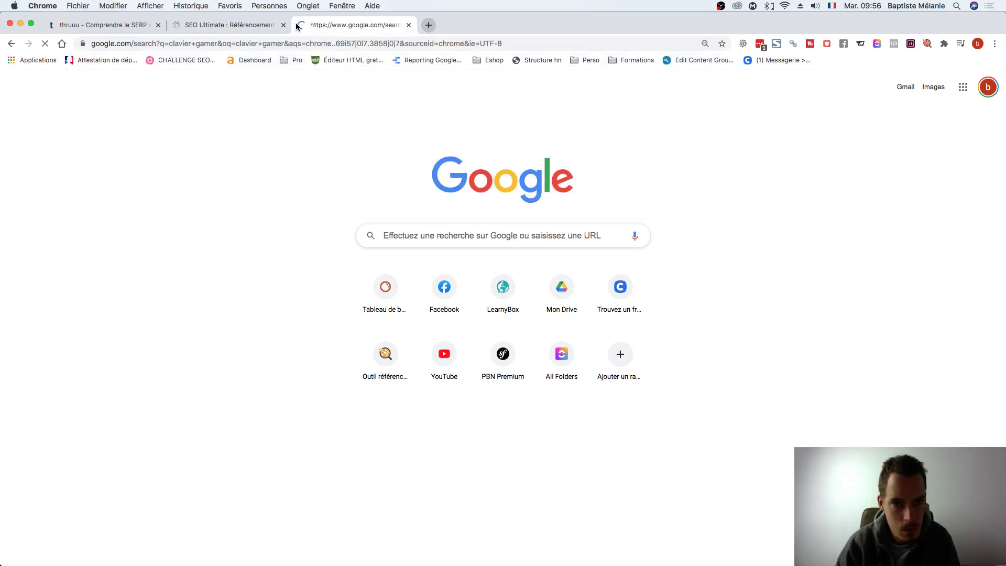
Close the SEO Ultimate page and return to the thruuu analysis.
{"action": "left_click", "coordinate": [230, 27]}
{"action": "left_click_drag", "start_coordinate": [241, 26], "coordinate": [156, 29]}
{"action": "left_click", "coordinate": [158, 25]}
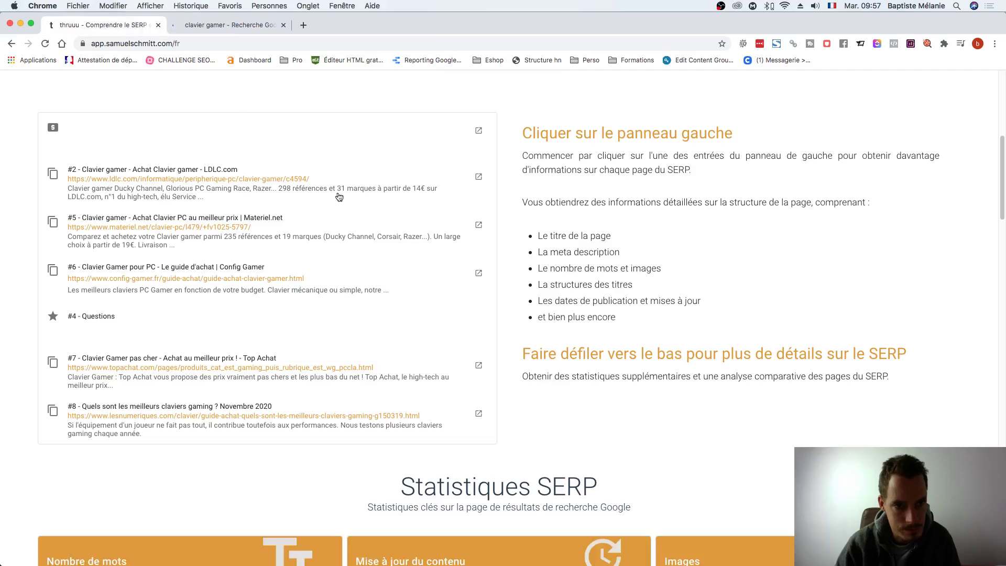
Check the choices offered for the number of pages to analyse, up to 100, without changing the setting.
{"action": "scroll", "coordinate": [407, 183], "scroll_direction": "up", "scroll_amount": 7}
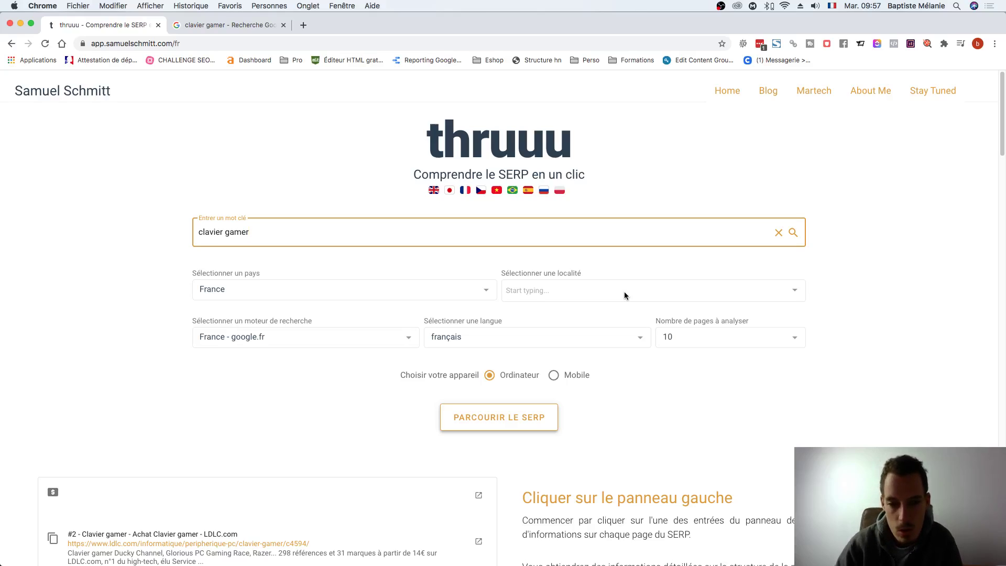
{"action": "left_click", "coordinate": [701, 338]}
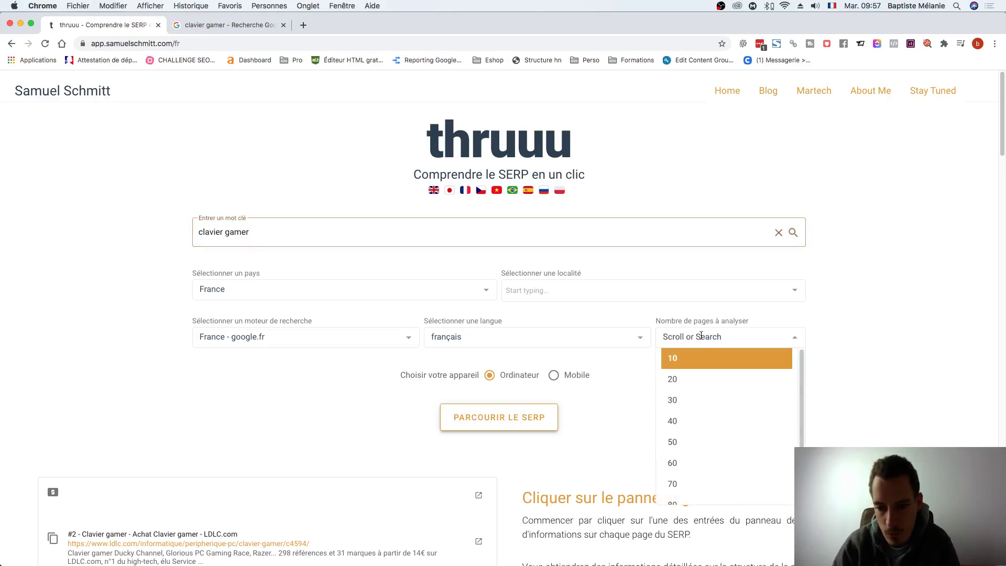
{"action": "scroll", "coordinate": [708, 409], "scroll_direction": "down", "scroll_amount": 3}
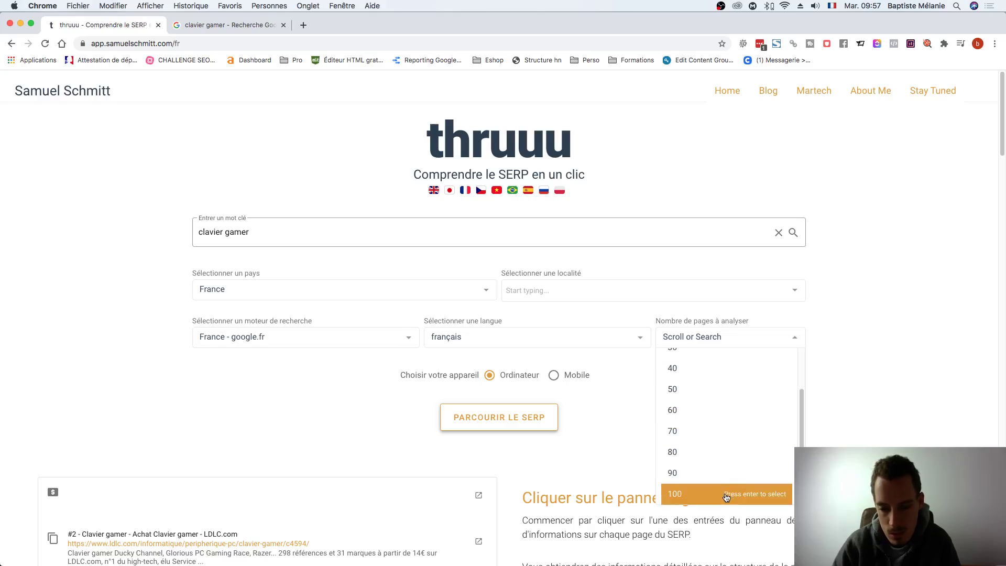
{"action": "left_click", "coordinate": [832, 319]}
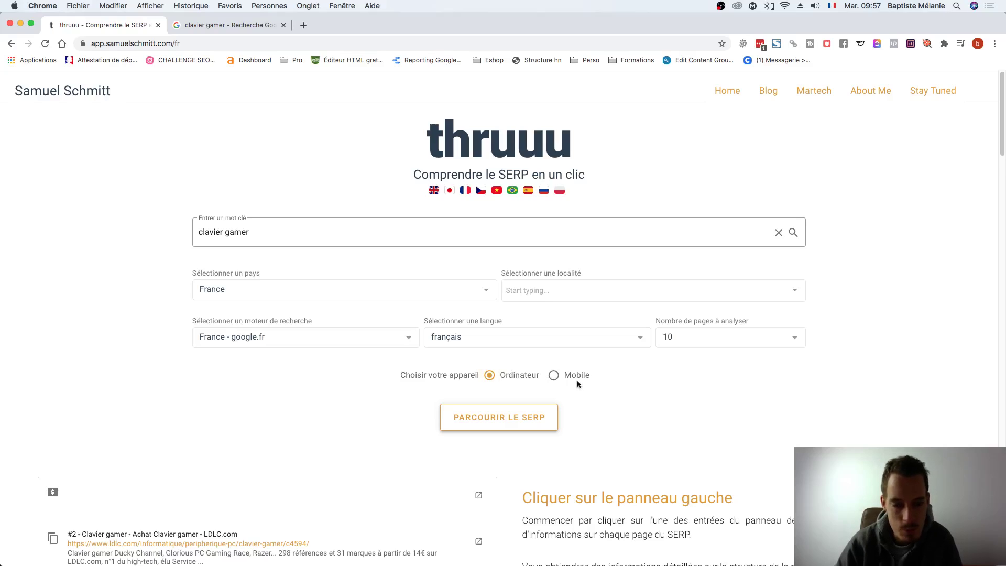
Review thruuu's list of ranking pages for the keyword and the SERP statistics beneath it.
{"action": "scroll", "coordinate": [461, 373], "scroll_direction": "down", "scroll_amount": 3}
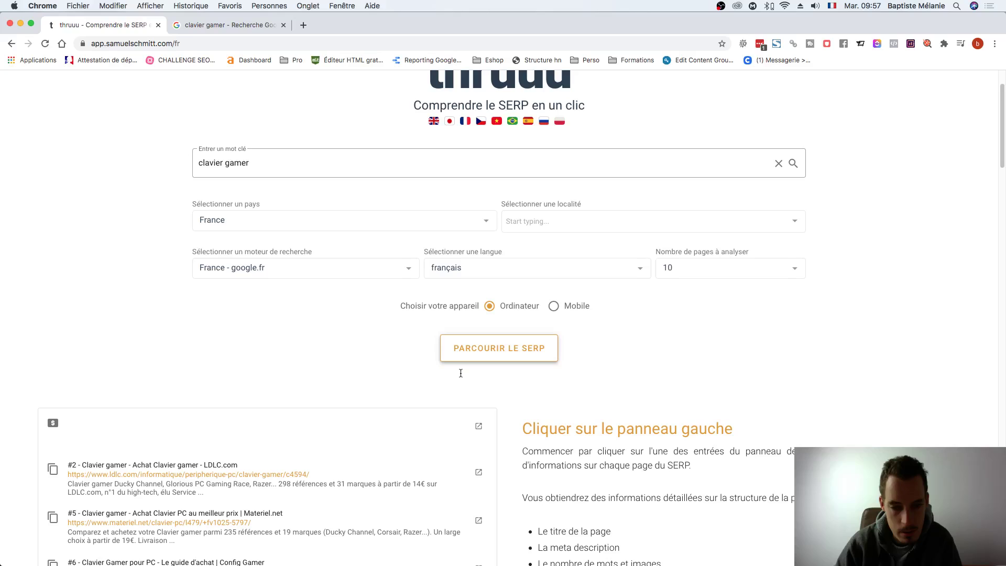
{"action": "scroll", "coordinate": [461, 372], "scroll_direction": "down", "scroll_amount": 5}
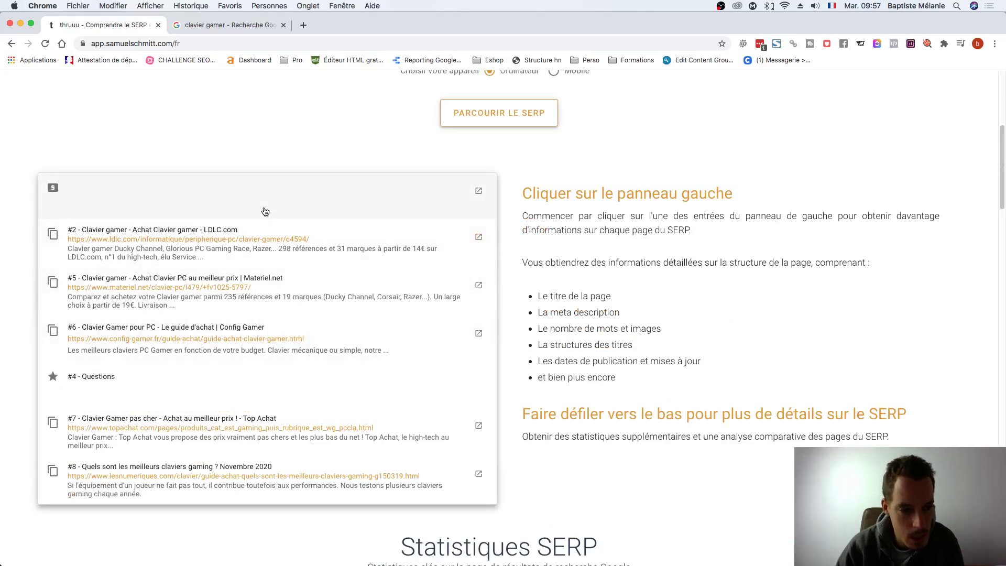
{"action": "scroll", "coordinate": [261, 309], "scroll_direction": "down", "scroll_amount": 1}
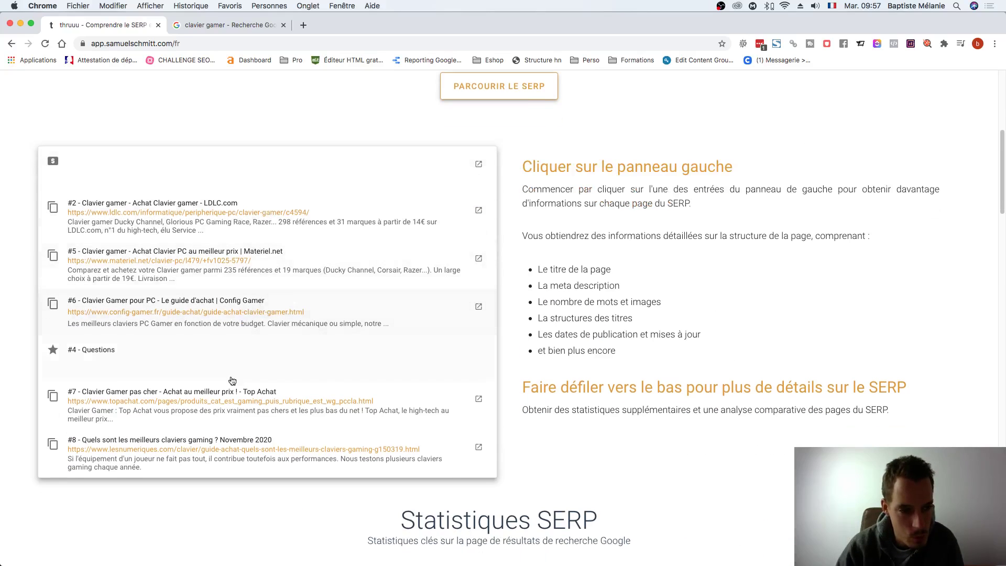
{"action": "scroll", "coordinate": [229, 382], "scroll_direction": "down", "scroll_amount": 4}
{"action": "scroll", "coordinate": [231, 390], "scroll_direction": "up", "scroll_amount": 5}
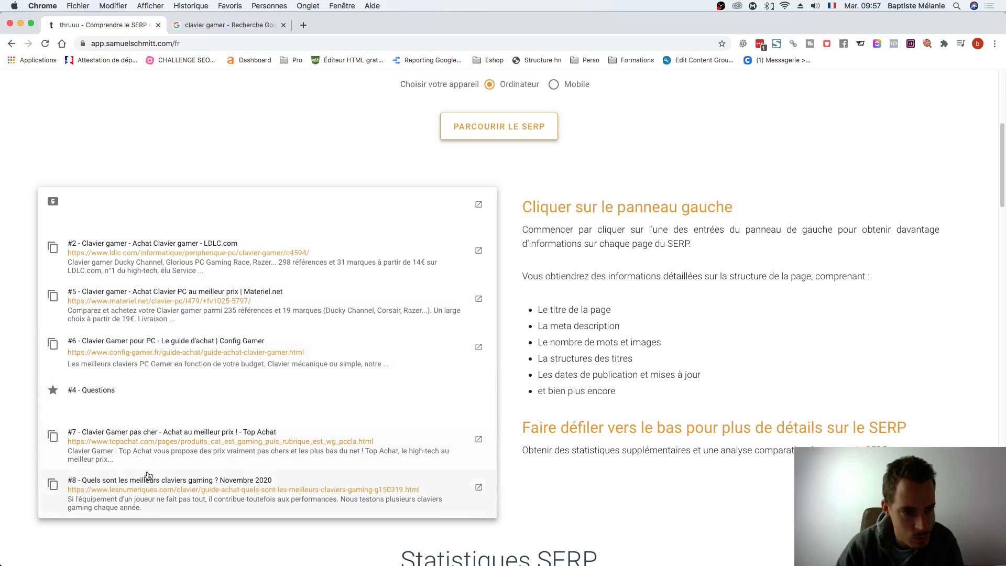
{"action": "scroll", "coordinate": [168, 465], "scroll_direction": "down", "scroll_amount": 1}
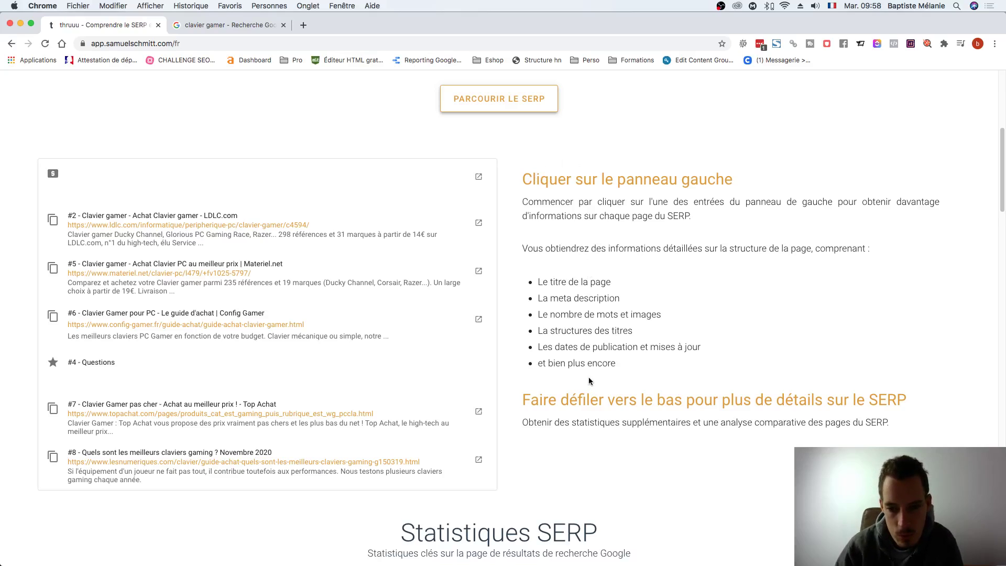
{"action": "scroll", "coordinate": [550, 304], "scroll_direction": "down", "scroll_amount": 1}
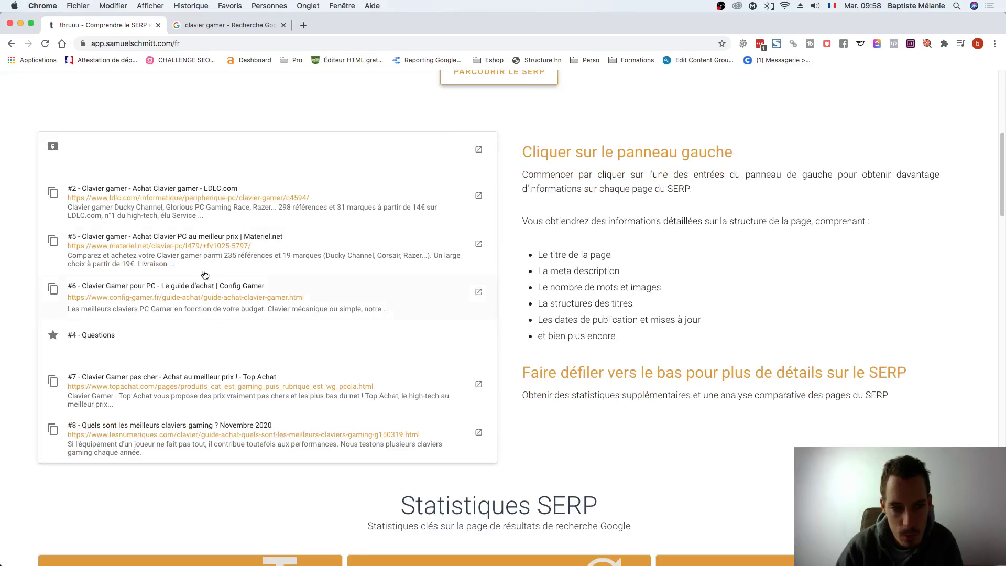
{"action": "scroll", "coordinate": [278, 218], "scroll_direction": "down", "scroll_amount": 10}
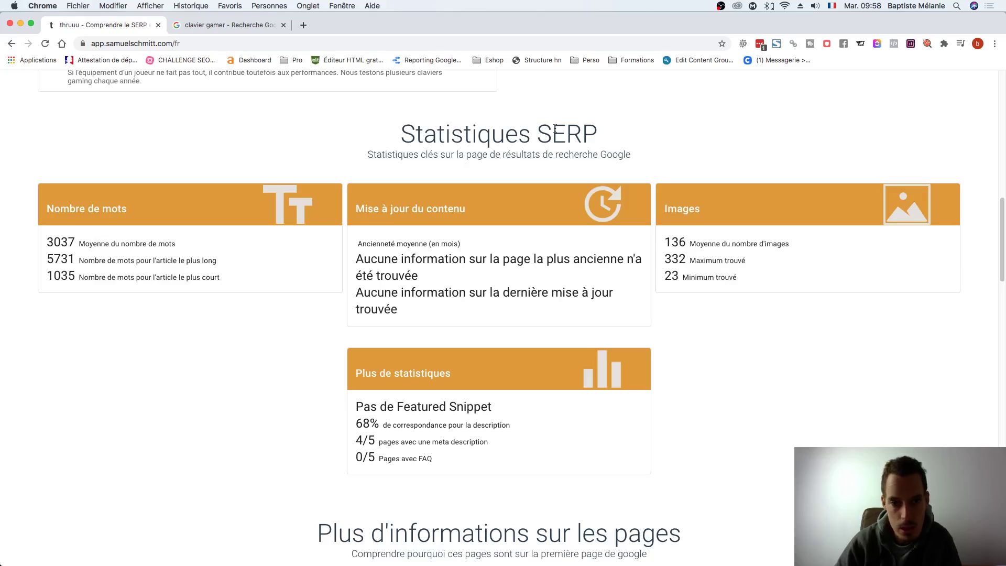
Examine the Google results for "clavier gamer", including the ads, videos, organic listings and related questions.
{"action": "left_click", "coordinate": [229, 26]}
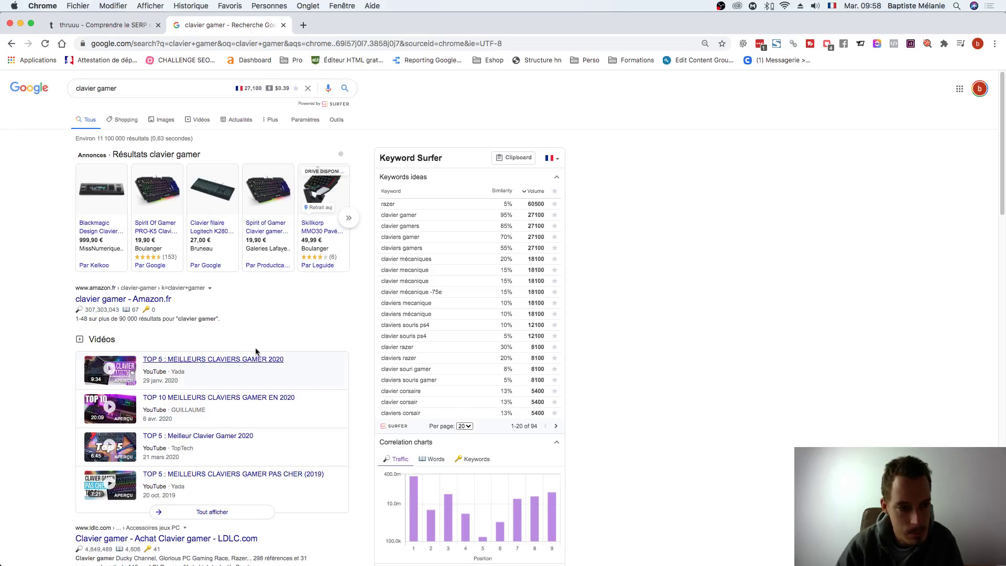
{"action": "scroll", "coordinate": [255, 351], "scroll_direction": "down", "scroll_amount": 5}
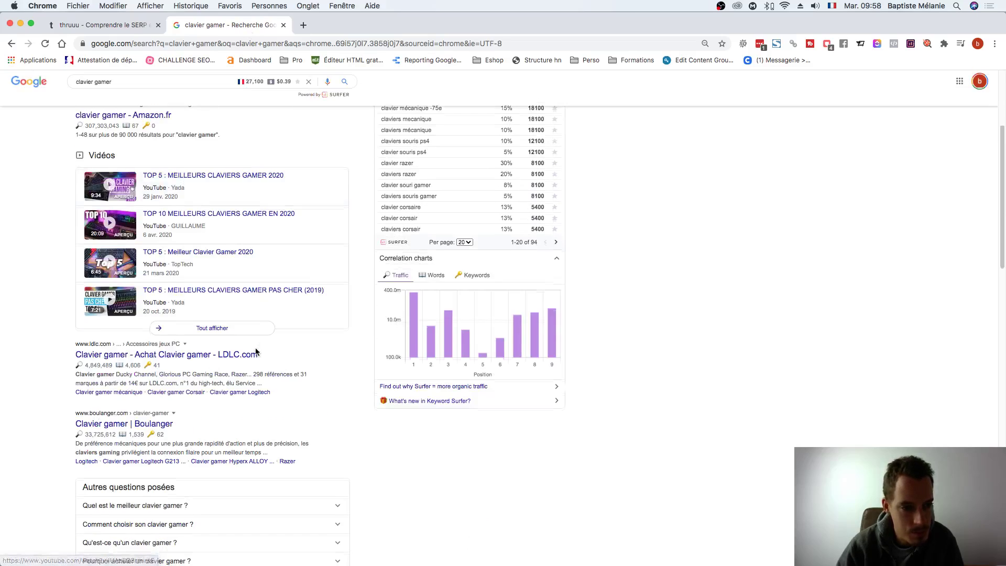
{"action": "scroll", "coordinate": [256, 351], "scroll_direction": "down", "scroll_amount": 4}
{"action": "scroll", "coordinate": [256, 352], "scroll_direction": "up", "scroll_amount": 8}
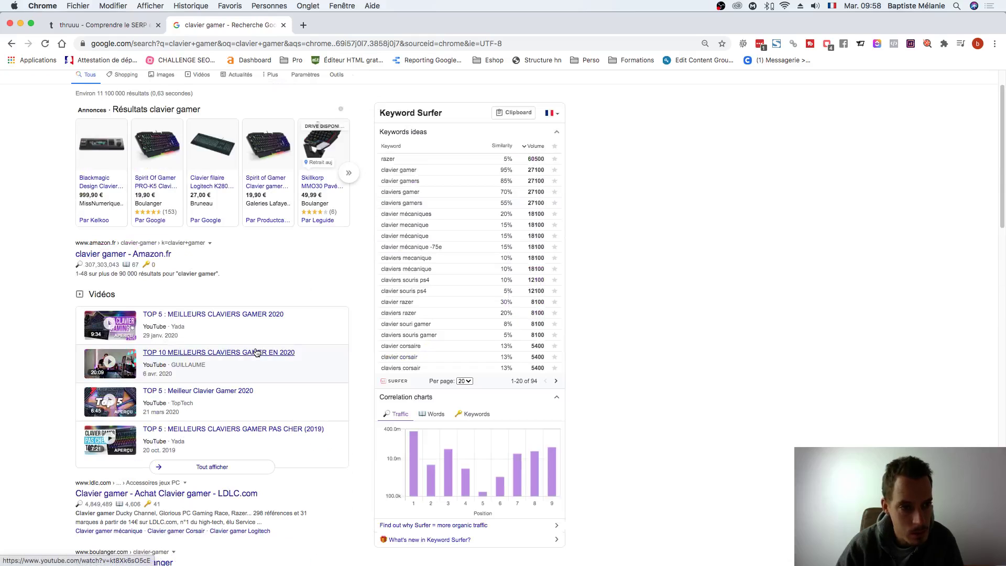
{"action": "scroll", "coordinate": [256, 353], "scroll_direction": "up", "scroll_amount": 1}
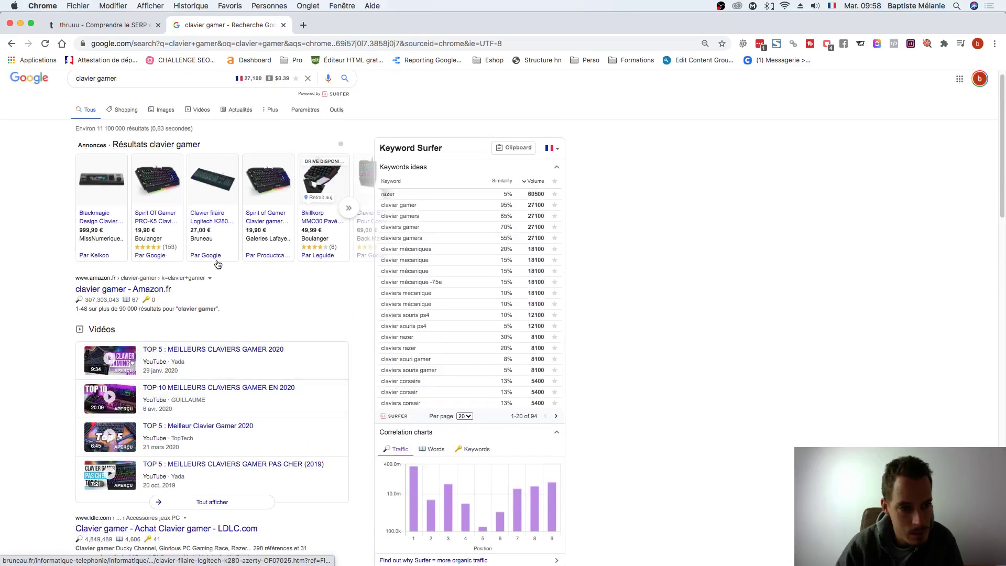
{"action": "scroll", "coordinate": [218, 264], "scroll_direction": "up", "scroll_amount": 1}
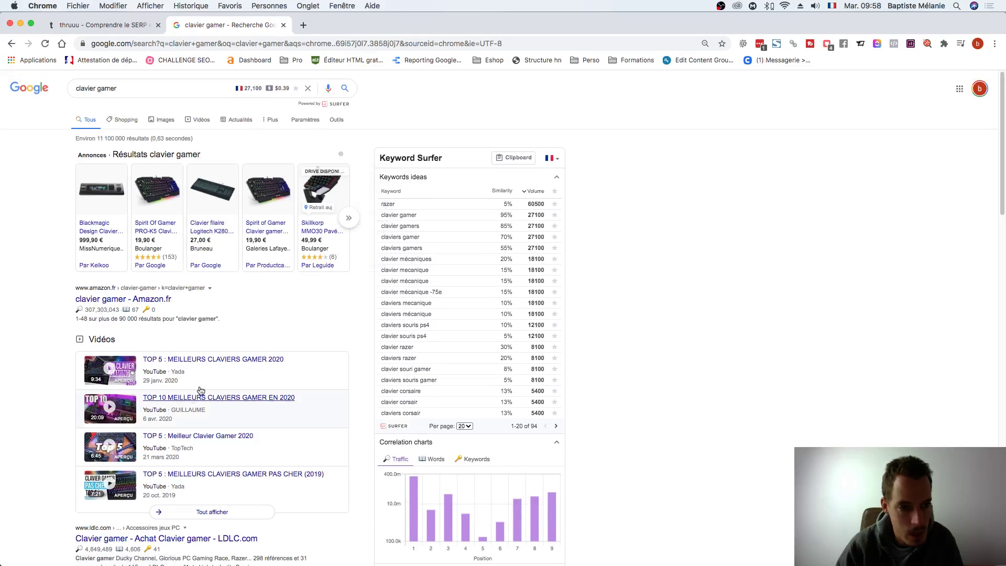
{"action": "scroll", "coordinate": [201, 315], "scroll_direction": "down", "scroll_amount": 5}
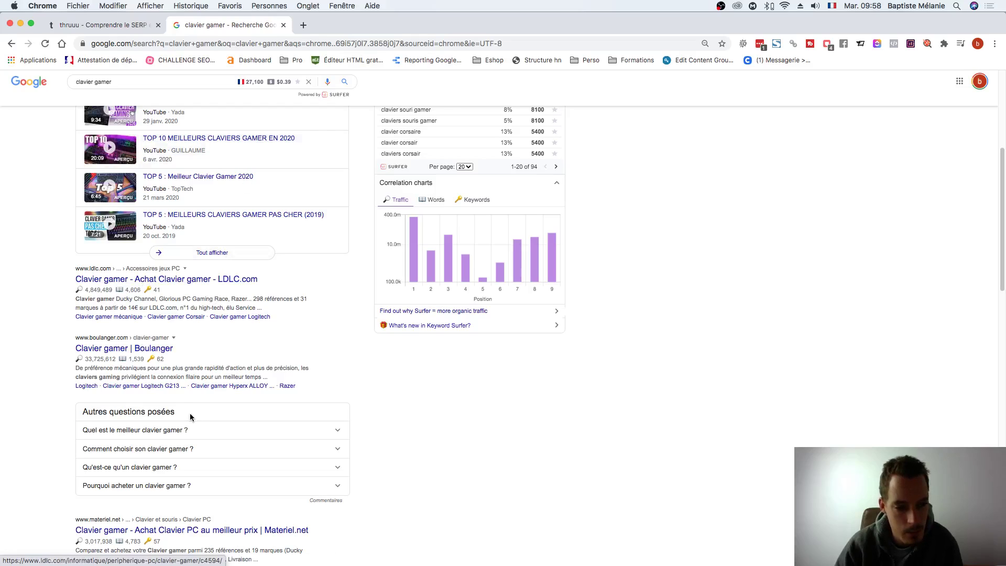
Return to the thruuu analysis and examine its Questions entry and the statistics on words, content updates, images and FAQ pages.
{"action": "left_click", "coordinate": [132, 26]}
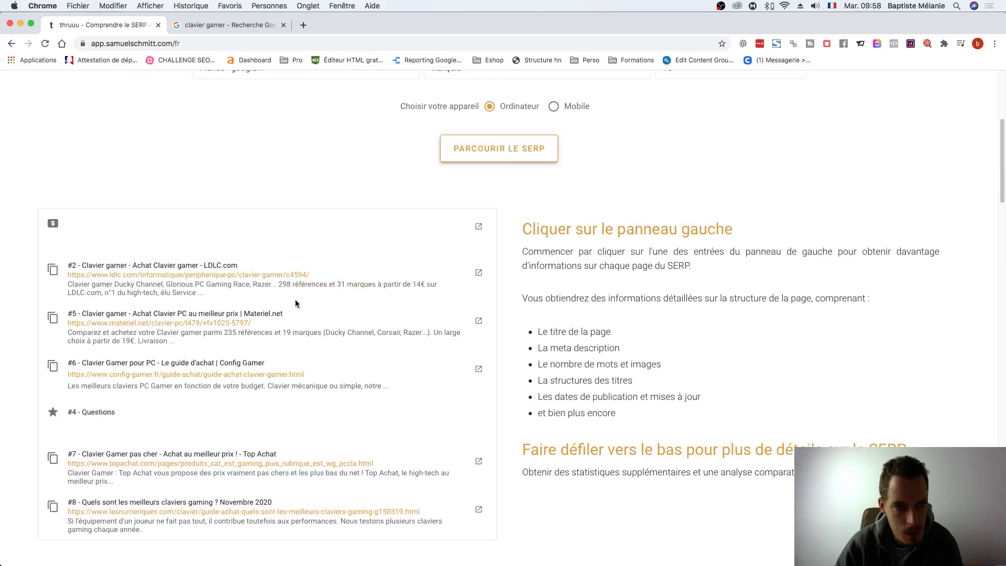
{"action": "scroll", "coordinate": [295, 303], "scroll_direction": "down", "scroll_amount": 1}
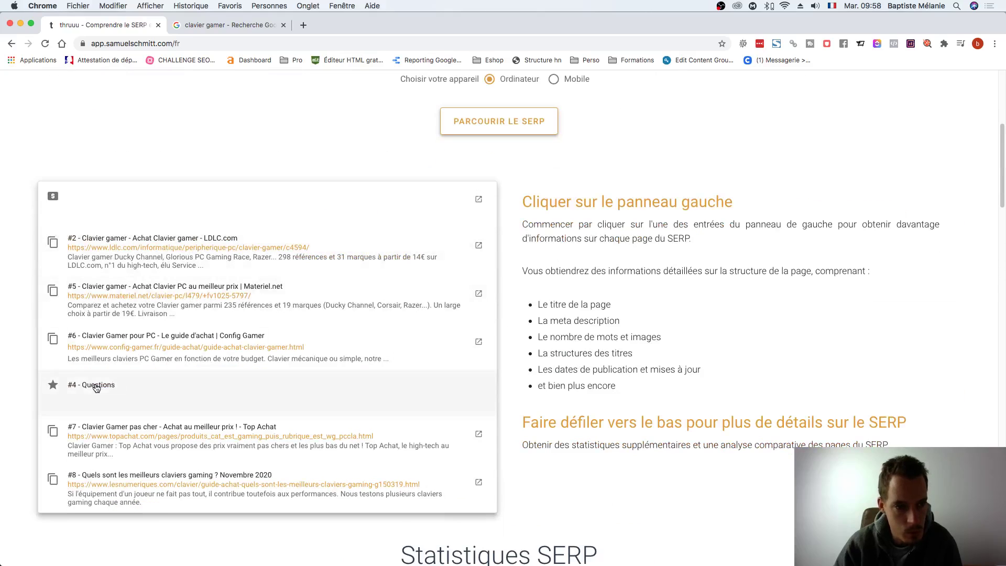
{"action": "scroll", "coordinate": [240, 396], "scroll_direction": "down", "scroll_amount": 7}
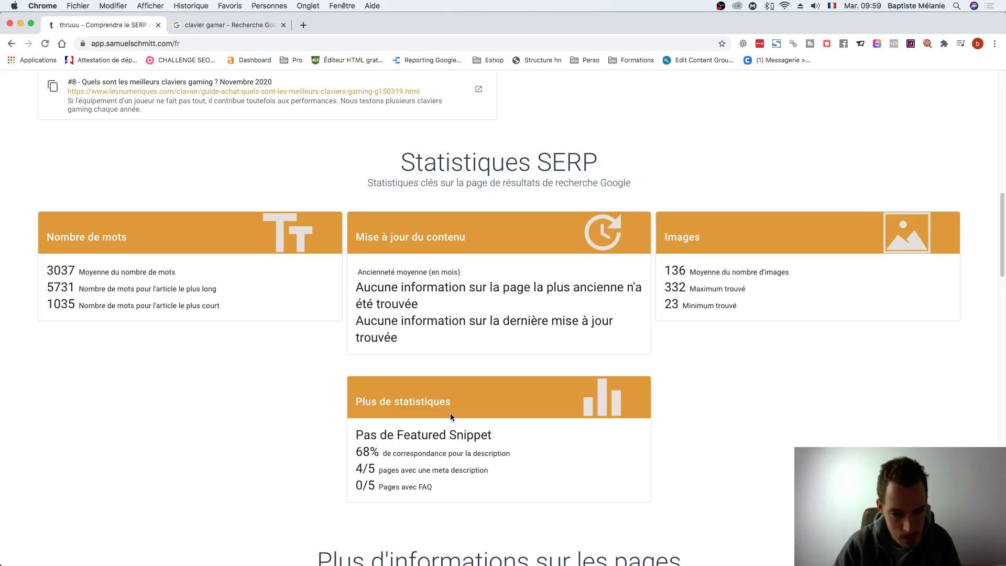
{"action": "scroll", "coordinate": [452, 417], "scroll_direction": "down", "scroll_amount": 4}
{"action": "scroll", "coordinate": [451, 417], "scroll_direction": "down", "scroll_amount": 1}
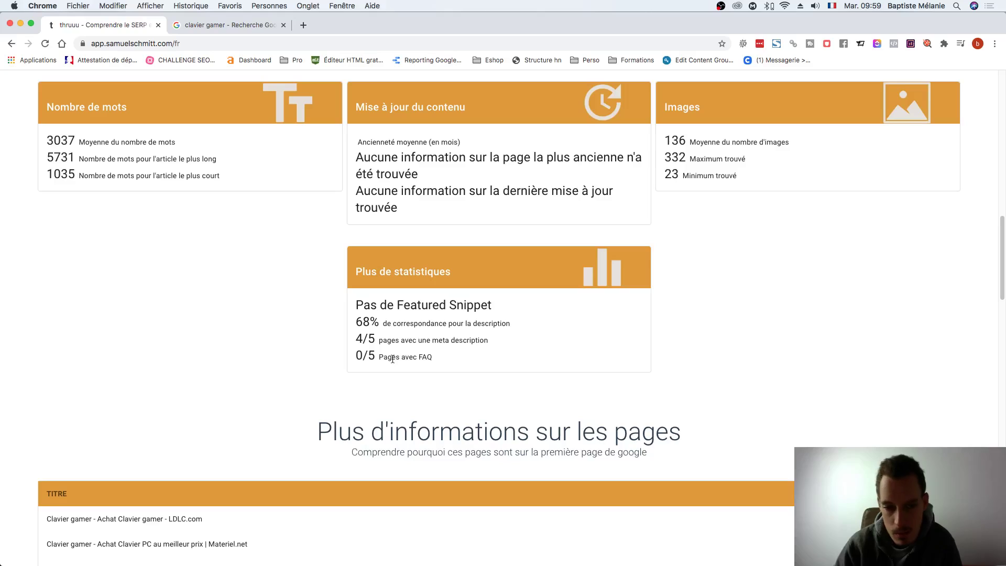
{"action": "scroll", "coordinate": [394, 358], "scroll_direction": "down", "scroll_amount": 3}
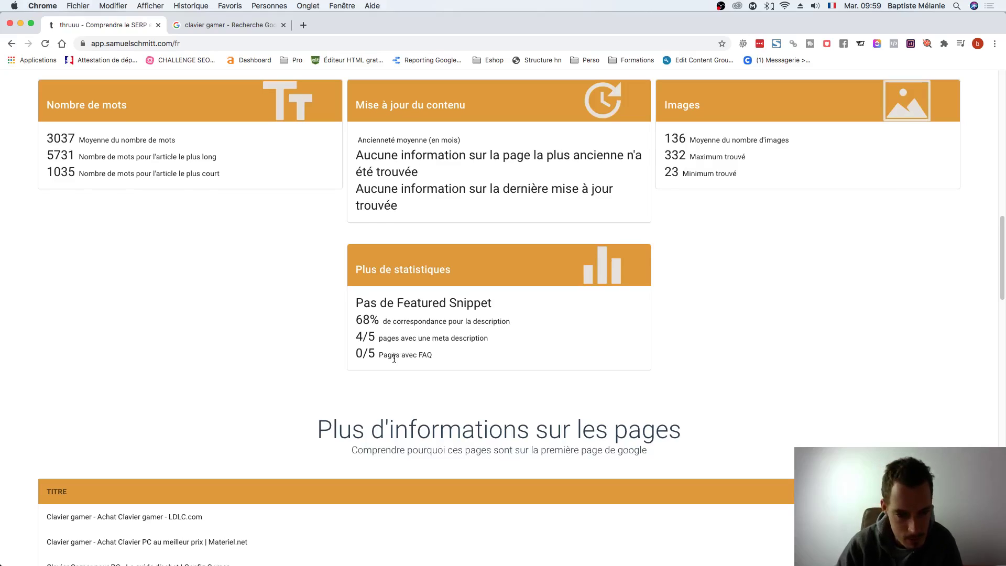
Examine the competing pages' titles and H1 headings with their keyword frequencies under "Plus d'informations sur les pages".
{"action": "scroll", "coordinate": [394, 358], "scroll_direction": "down", "scroll_amount": 1}
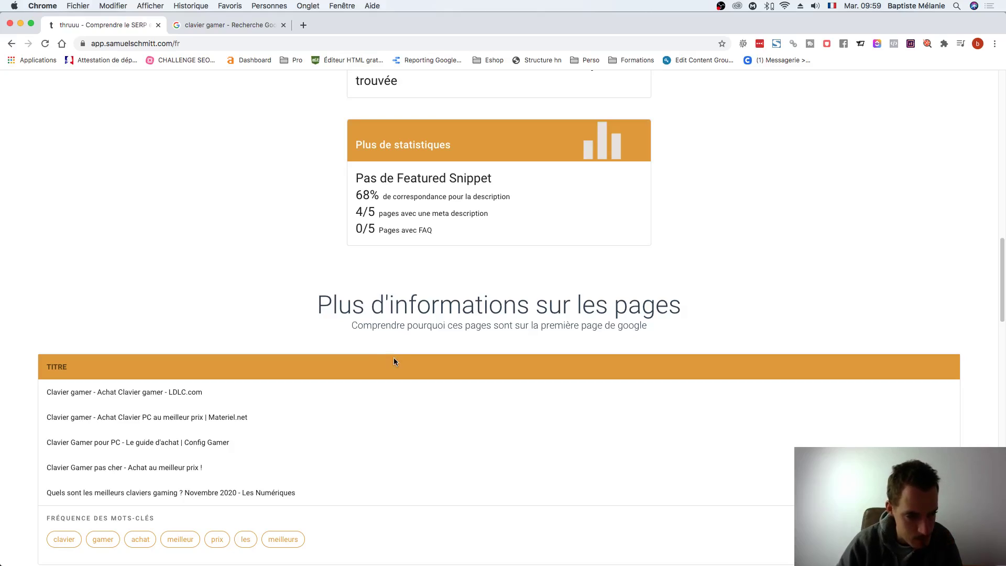
{"action": "scroll", "coordinate": [321, 375], "scroll_direction": "down", "scroll_amount": 6}
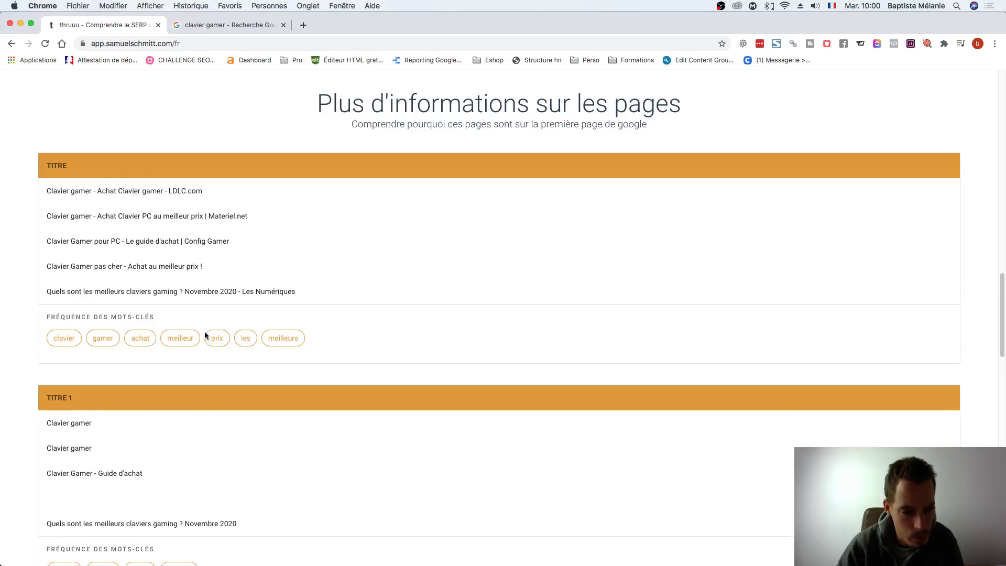
{"action": "scroll", "coordinate": [204, 336], "scroll_direction": "down", "scroll_amount": 5}
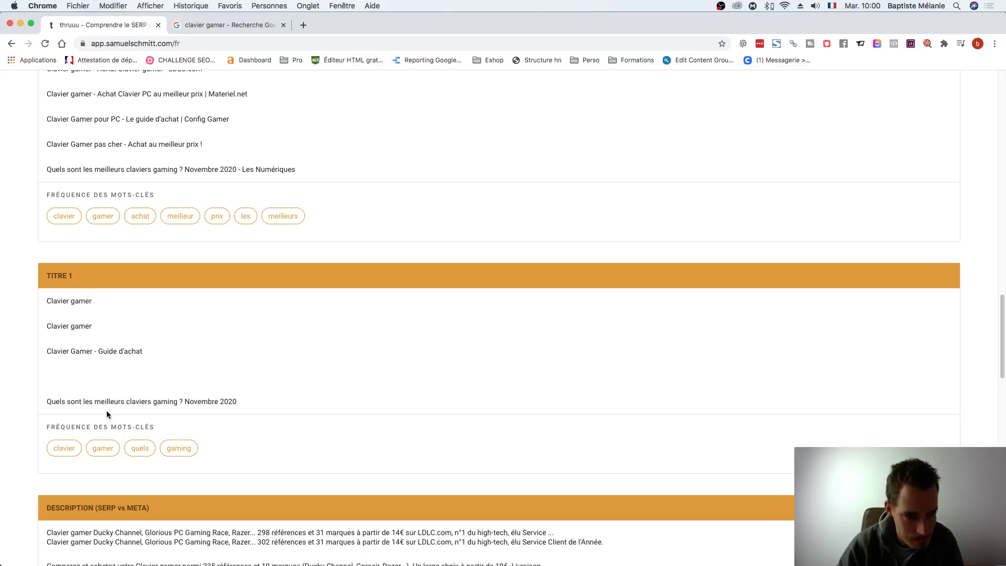
{"action": "scroll", "coordinate": [158, 413], "scroll_direction": "down", "scroll_amount": 1}
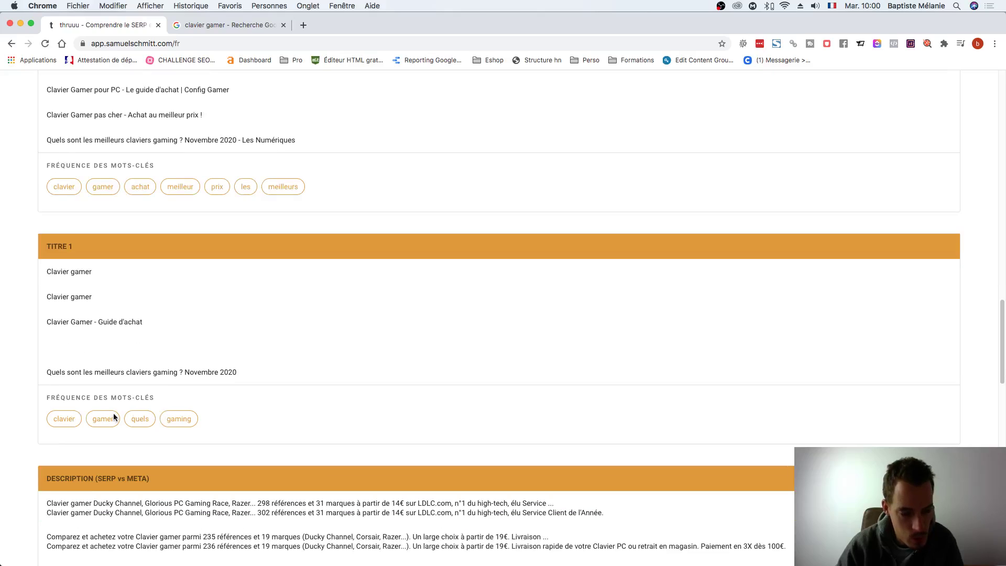
Examine the "Description (SERP vs Meta)" comparison with its match rates and keyword frequencies, plus the related searches and questions.
{"action": "scroll", "coordinate": [207, 413], "scroll_direction": "down", "scroll_amount": 4}
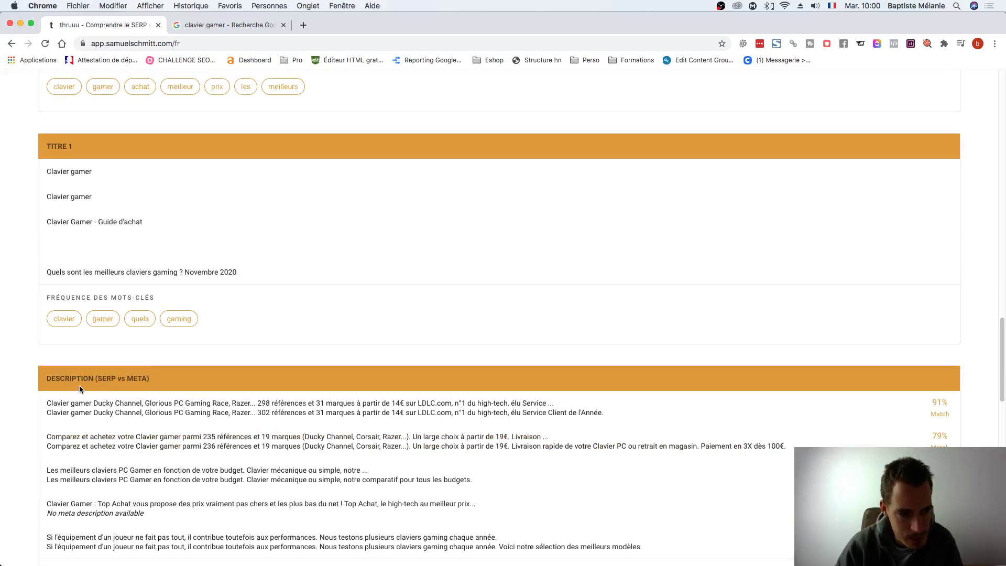
{"action": "scroll", "coordinate": [96, 376], "scroll_direction": "down", "scroll_amount": 2}
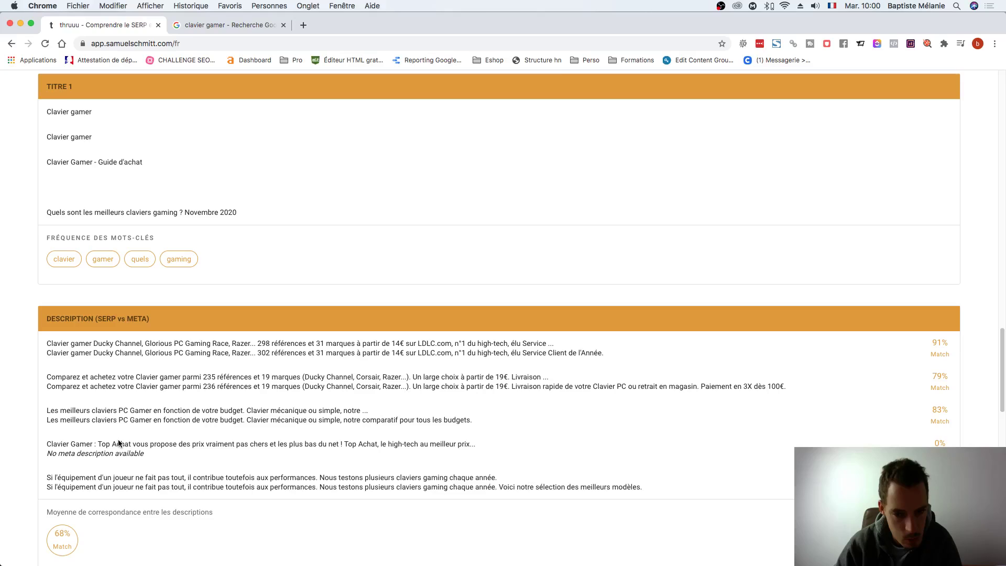
{"action": "scroll", "coordinate": [119, 443], "scroll_direction": "down", "scroll_amount": 5}
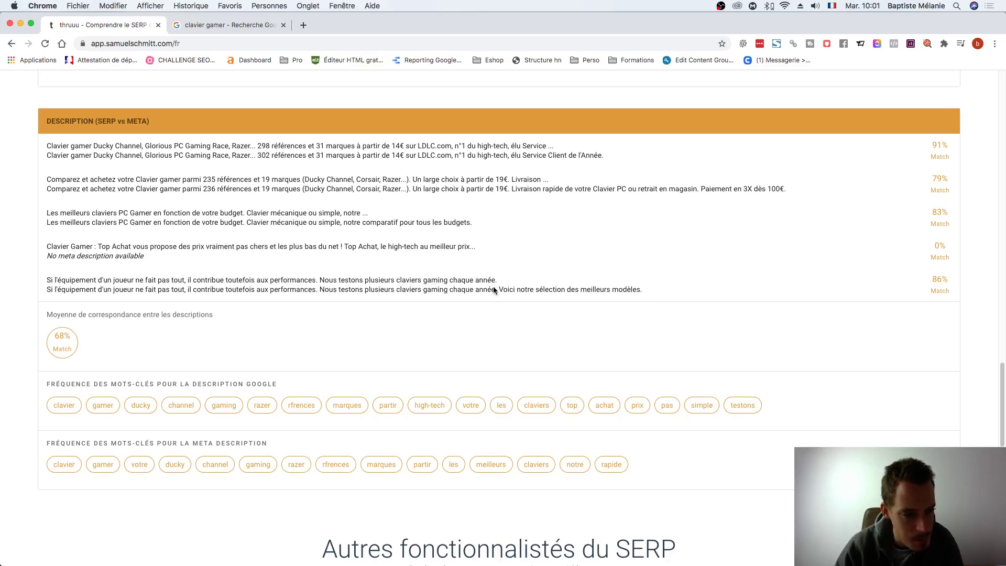
{"action": "scroll", "coordinate": [202, 325], "scroll_direction": "down", "scroll_amount": 3}
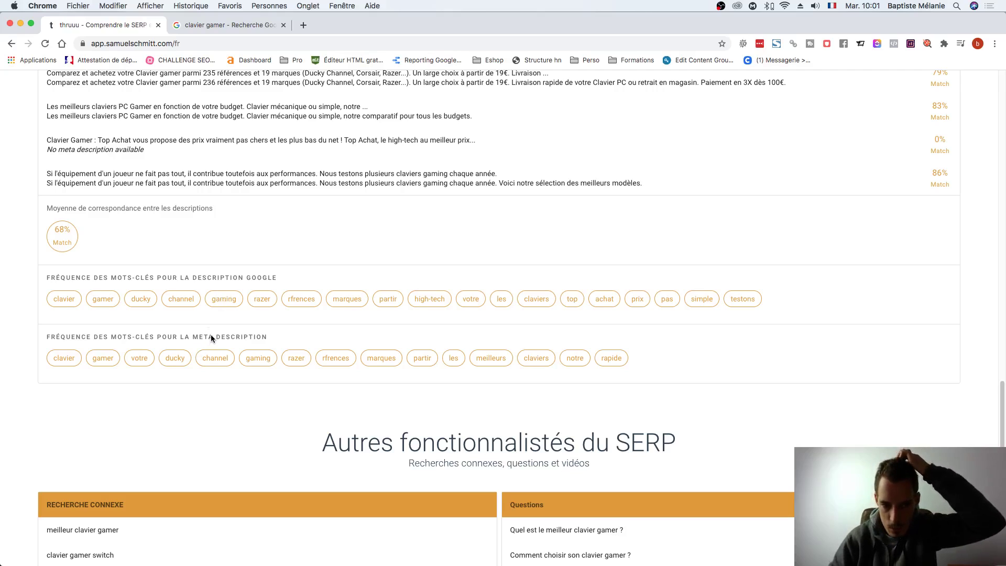
{"action": "scroll", "coordinate": [211, 337], "scroll_direction": "down", "scroll_amount": 5}
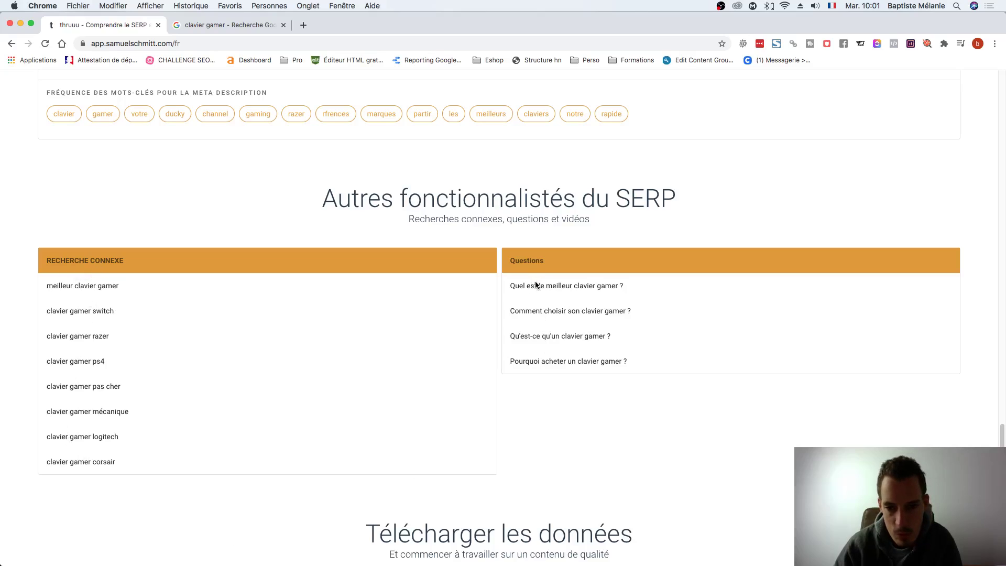
Download the "clavier gamer" SERP analysis data as an Excel file and return to the keyword search form.
{"action": "scroll", "coordinate": [511, 347], "scroll_direction": "down", "scroll_amount": 4}
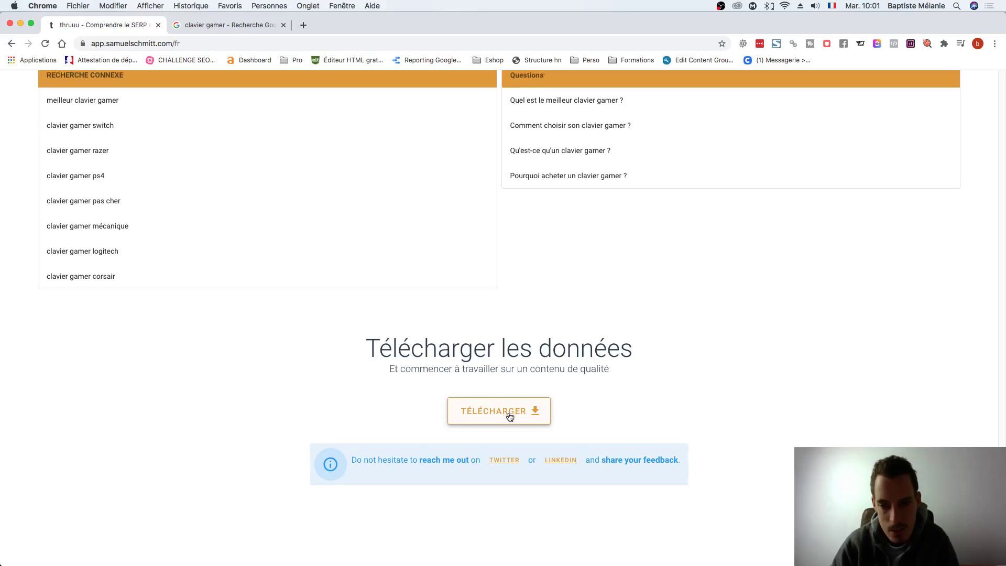
{"action": "scroll", "coordinate": [510, 414], "scroll_direction": "down", "scroll_amount": 1}
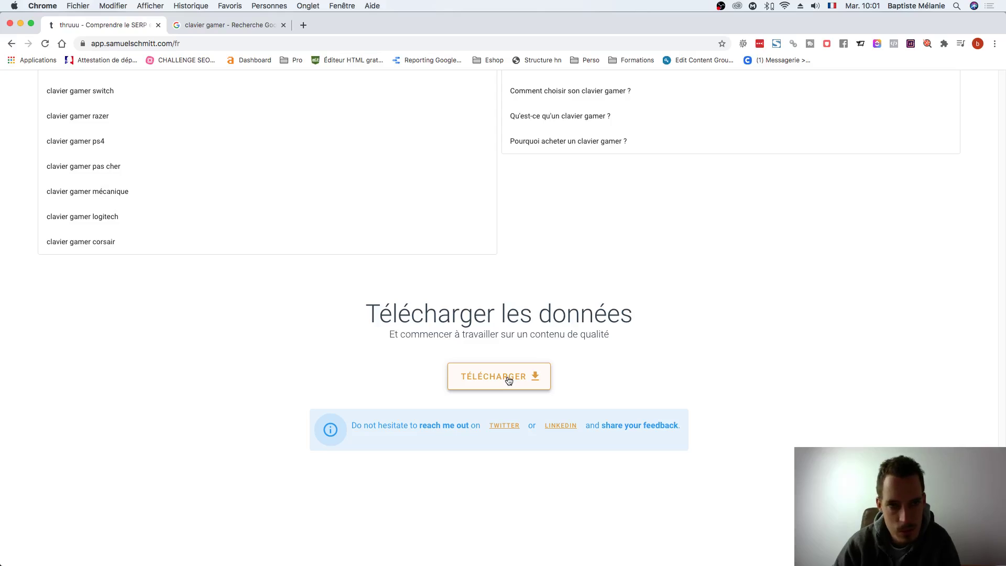
{"action": "left_click", "coordinate": [508, 377]}
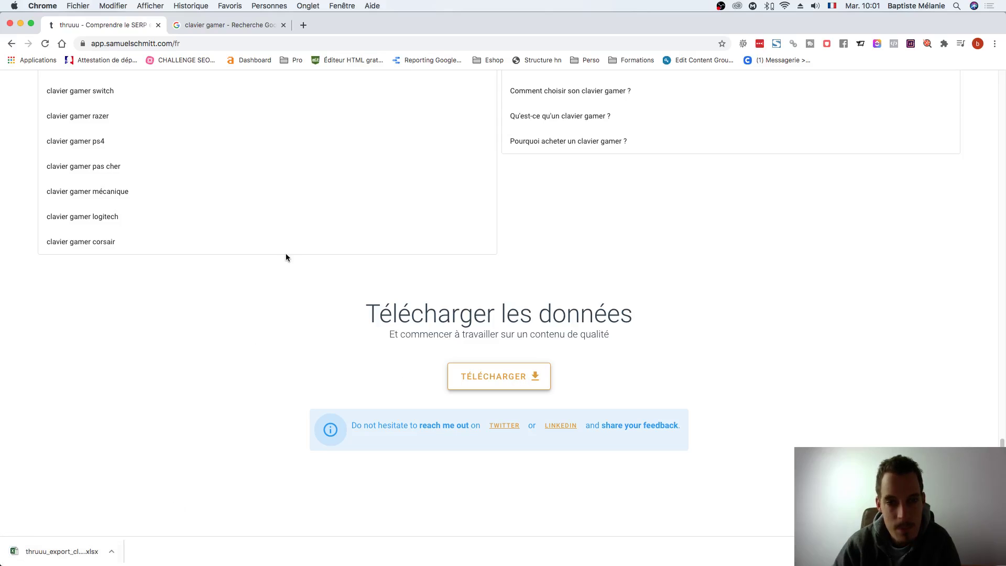
{"action": "scroll", "coordinate": [286, 255], "scroll_direction": "up", "scroll_amount": 15}
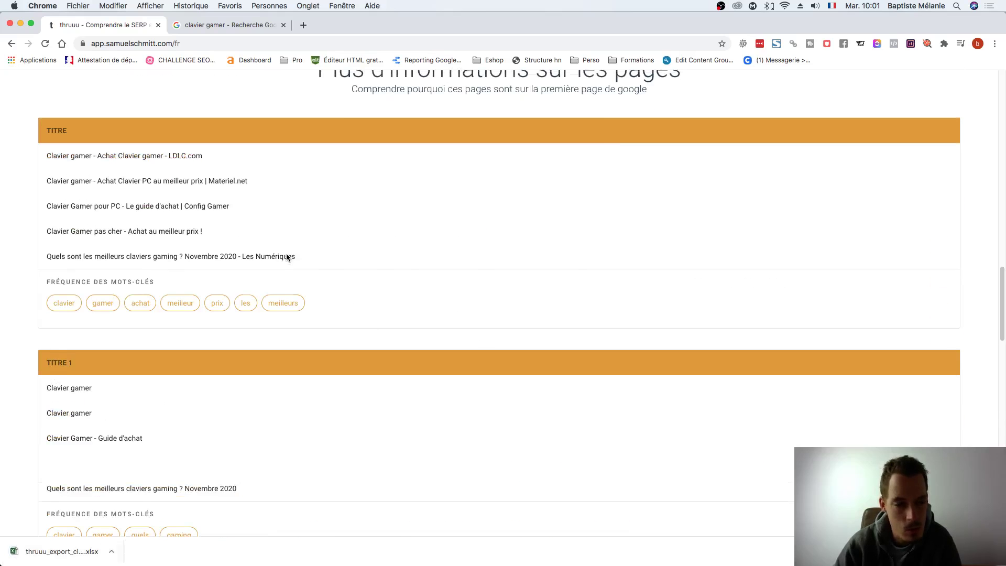
{"action": "scroll", "coordinate": [287, 256], "scroll_direction": "up", "scroll_amount": 15}
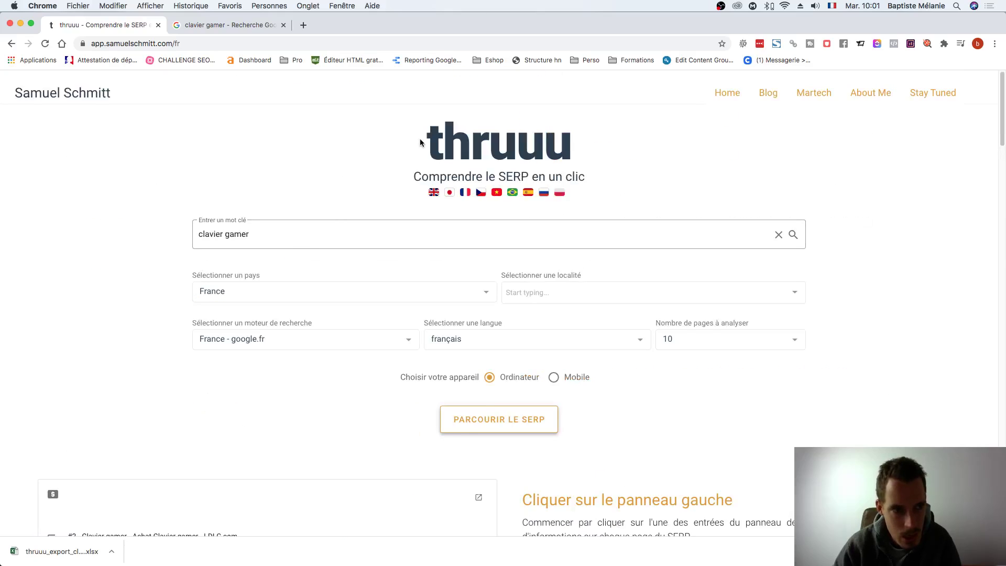